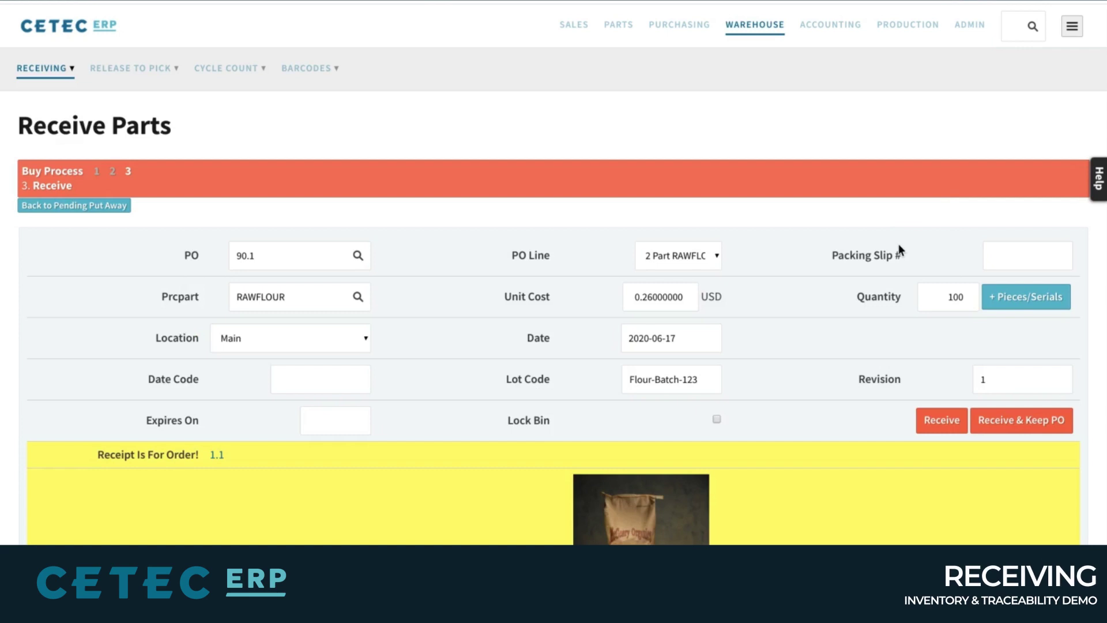
- Switch PO 90.1 to line PRT1 and back to RAWFLOUR so the lot code reads 2025004
left_click(666, 248)
scroll(715, 348, "down", 1)
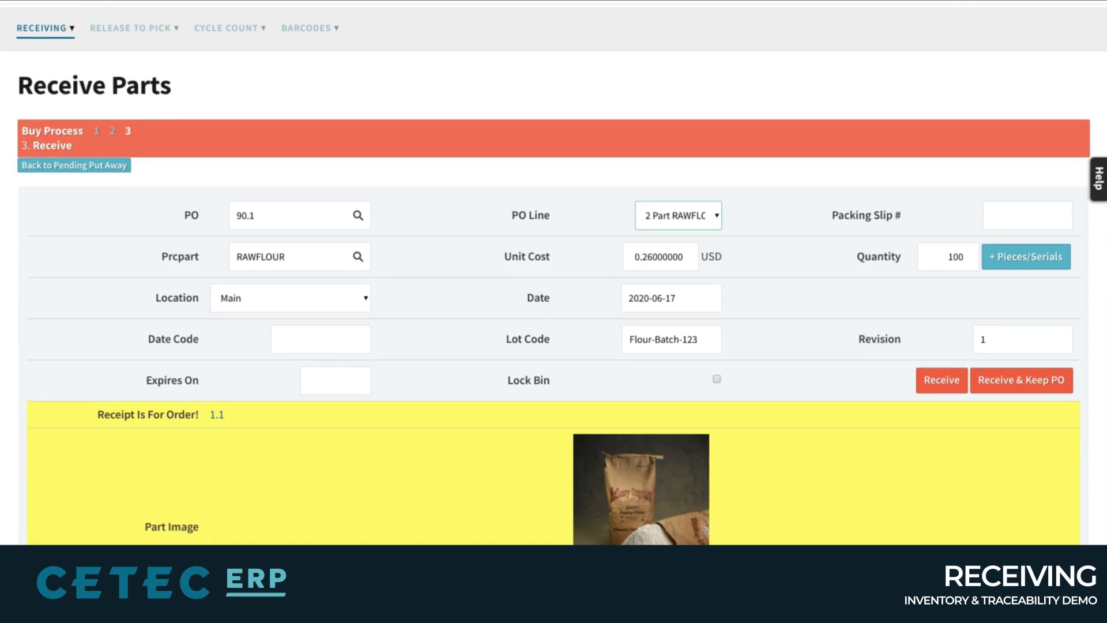
scroll(728, 334, "down", 1)
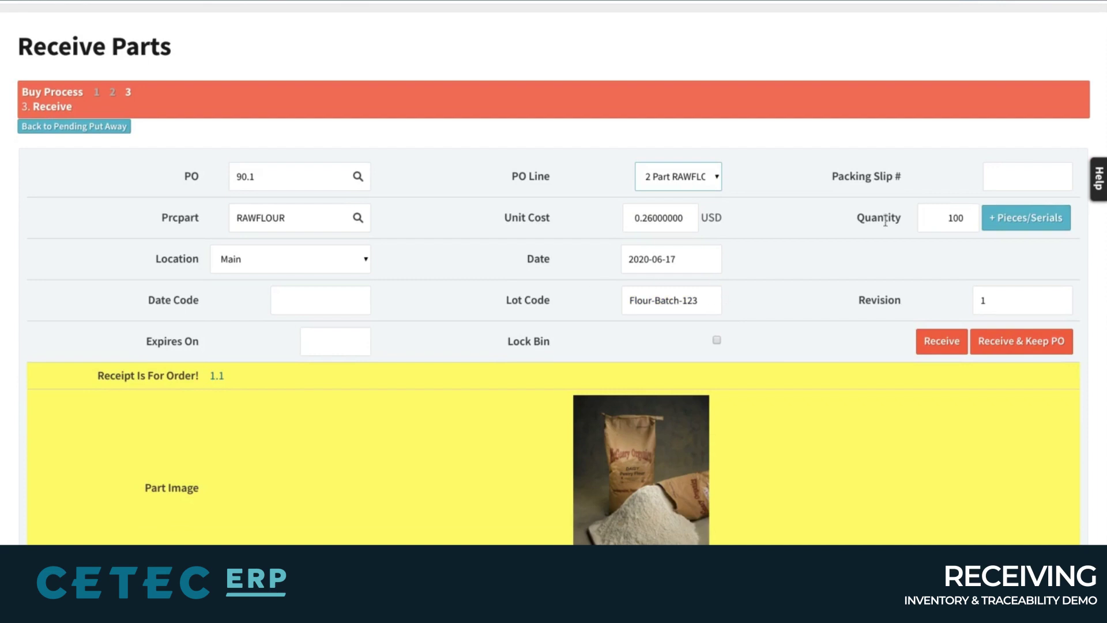
double_click(946, 213)
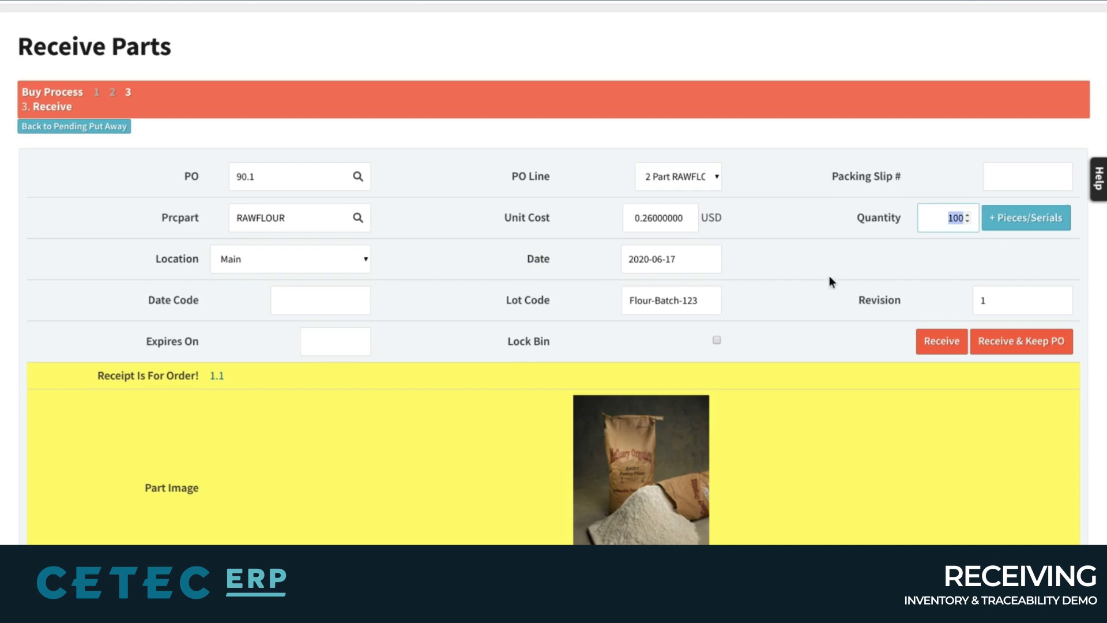
left_click(655, 182)
left_click(656, 189)
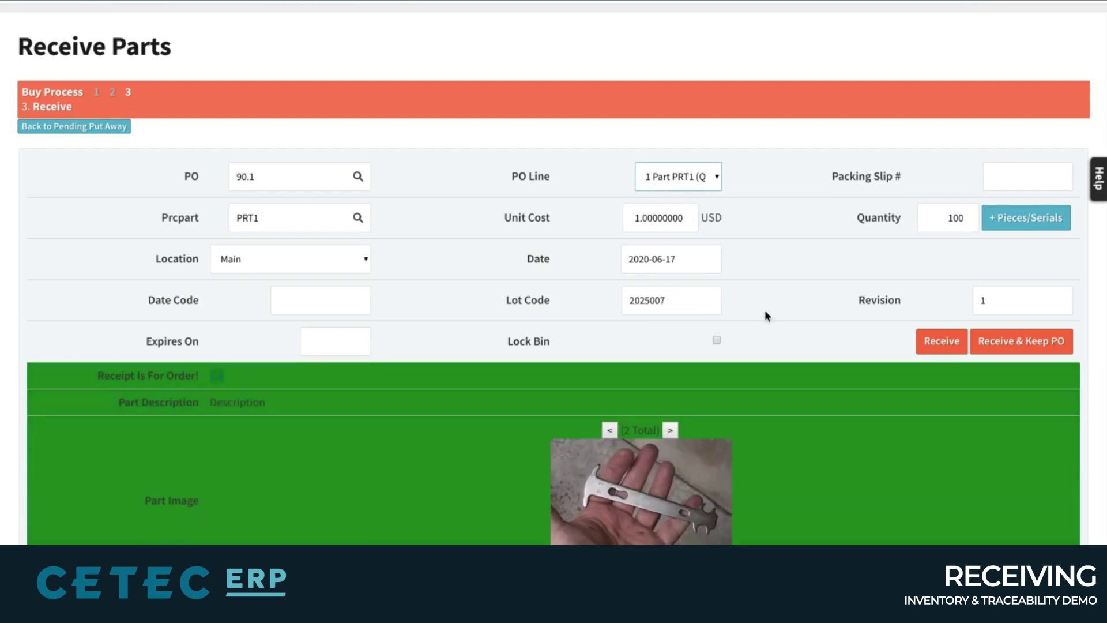
scroll(766, 309, "down", 1)
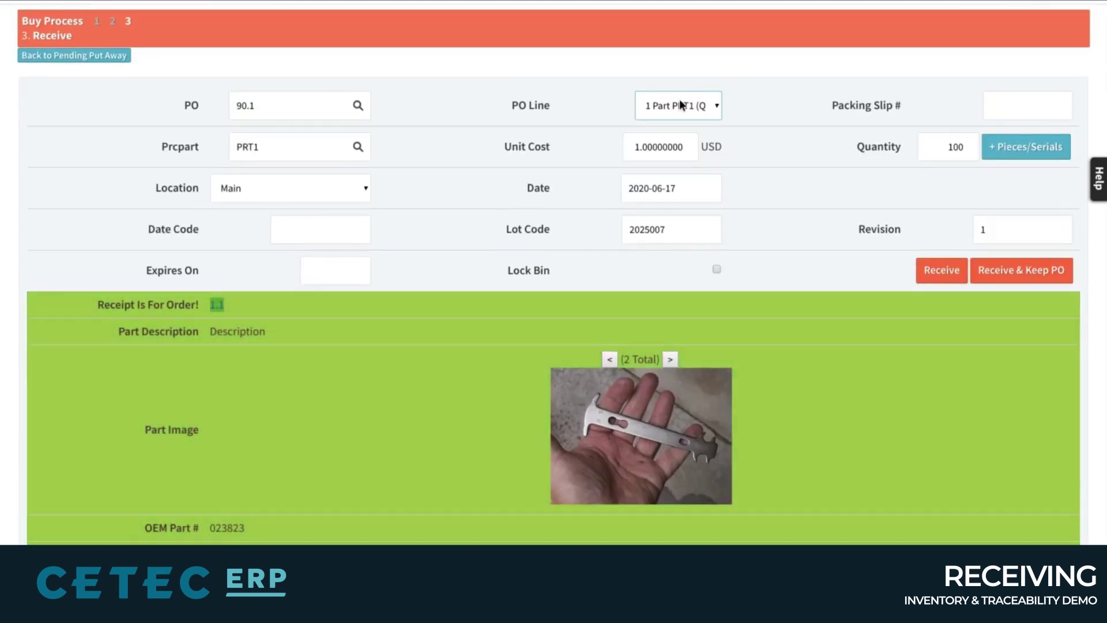
left_click(679, 99)
left_click(676, 176)
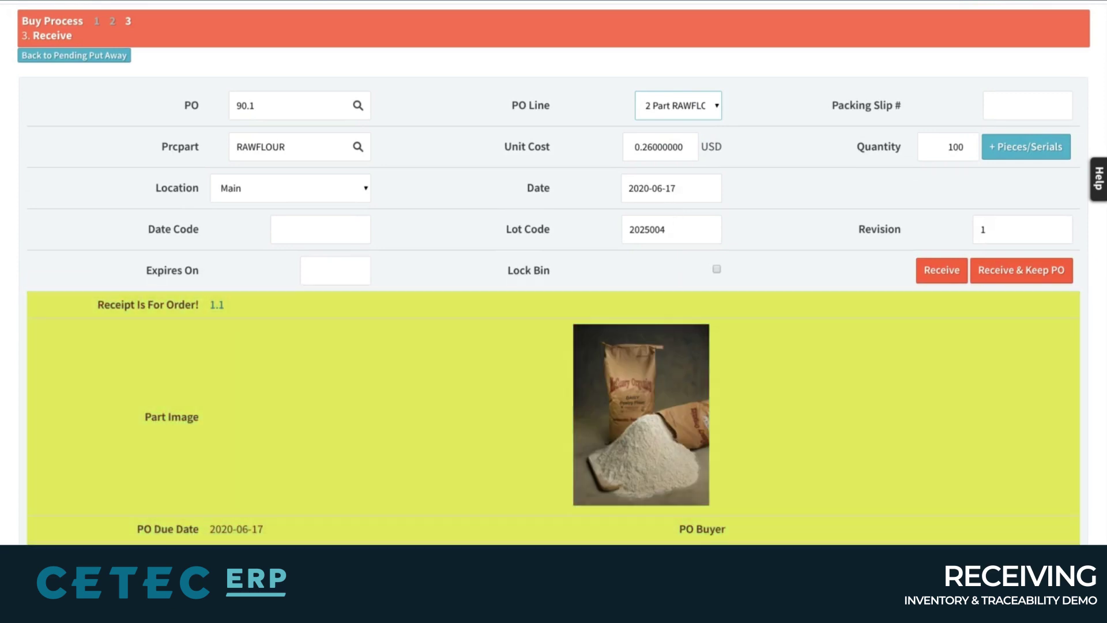
- Set the flour receipt's expiry to 2020-06-17 and discard the started piece/serial details
left_click(323, 279)
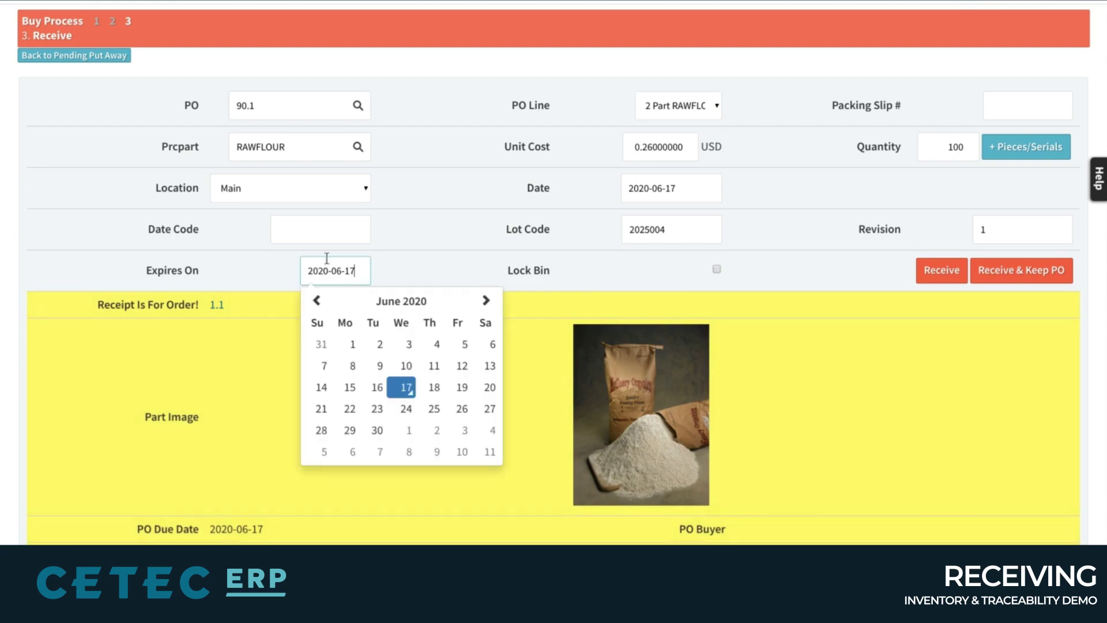
left_click(653, 226)
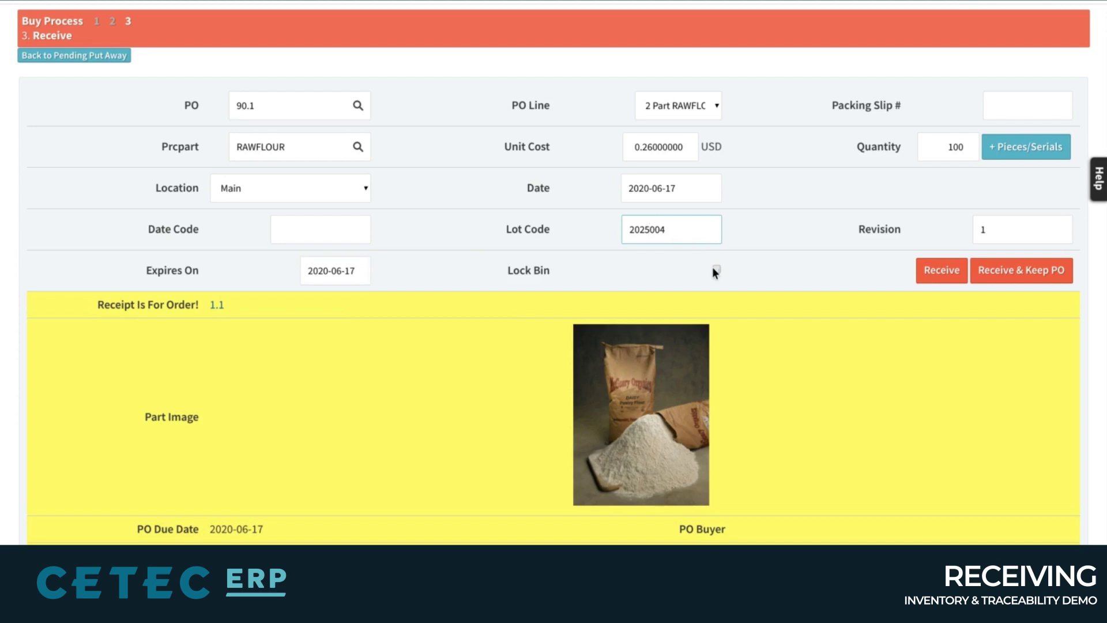
left_click(1014, 155)
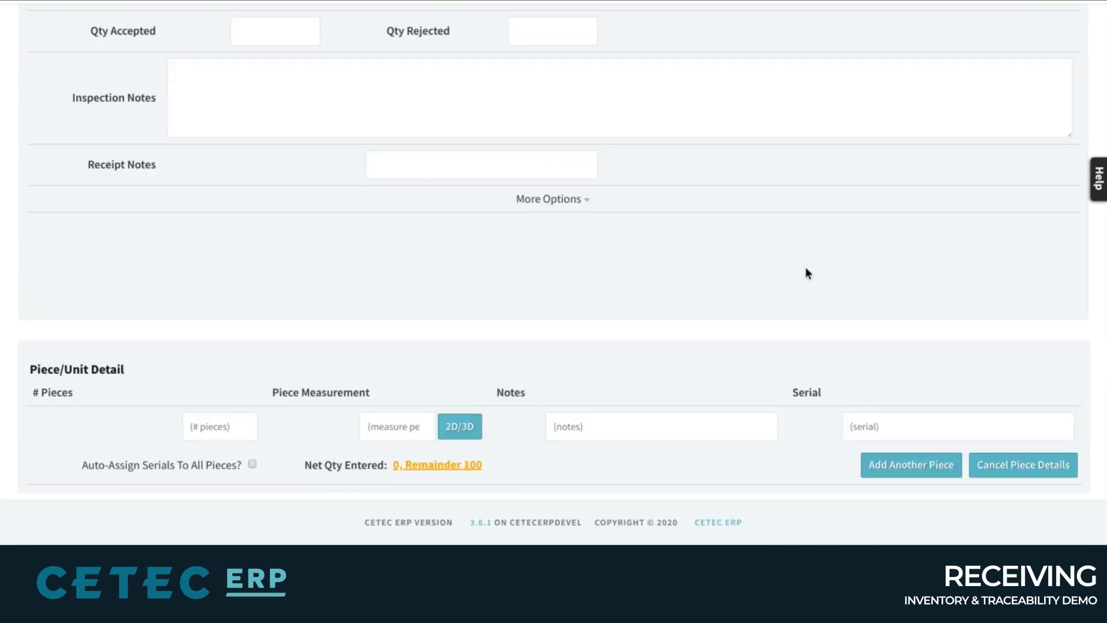
left_click(871, 432)
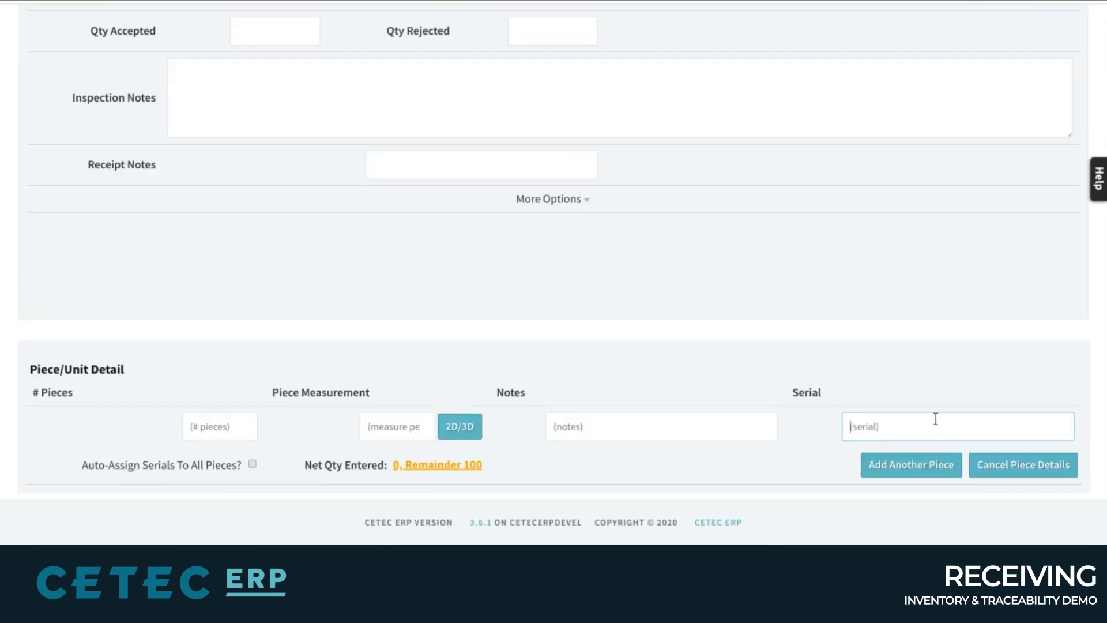
left_click(1038, 471)
left_click(617, 75)
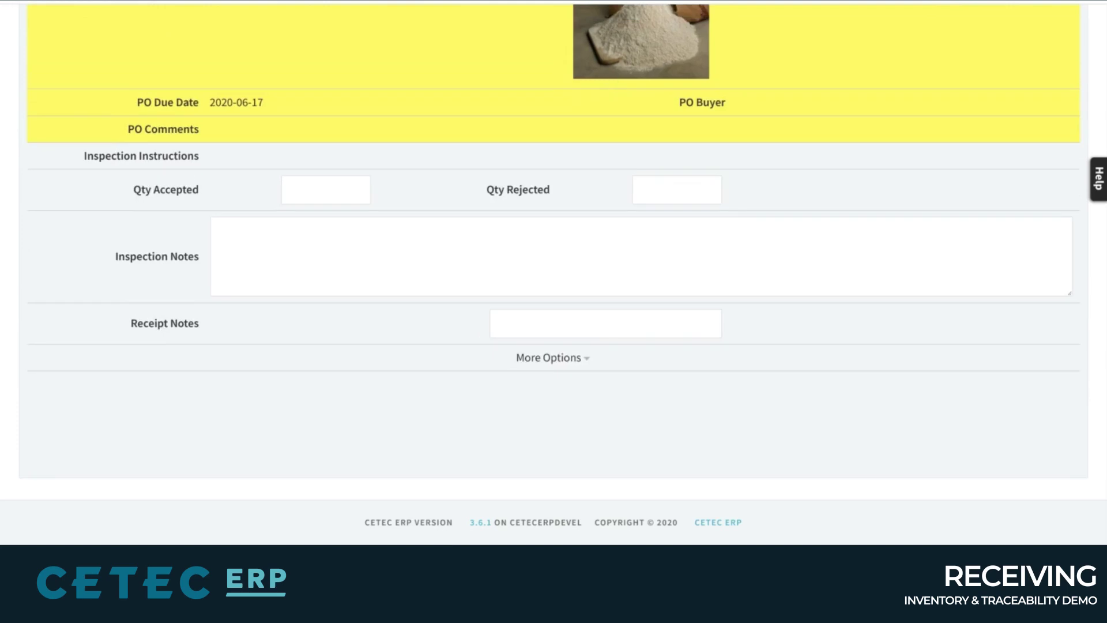
scroll(770, 222, "up", 8)
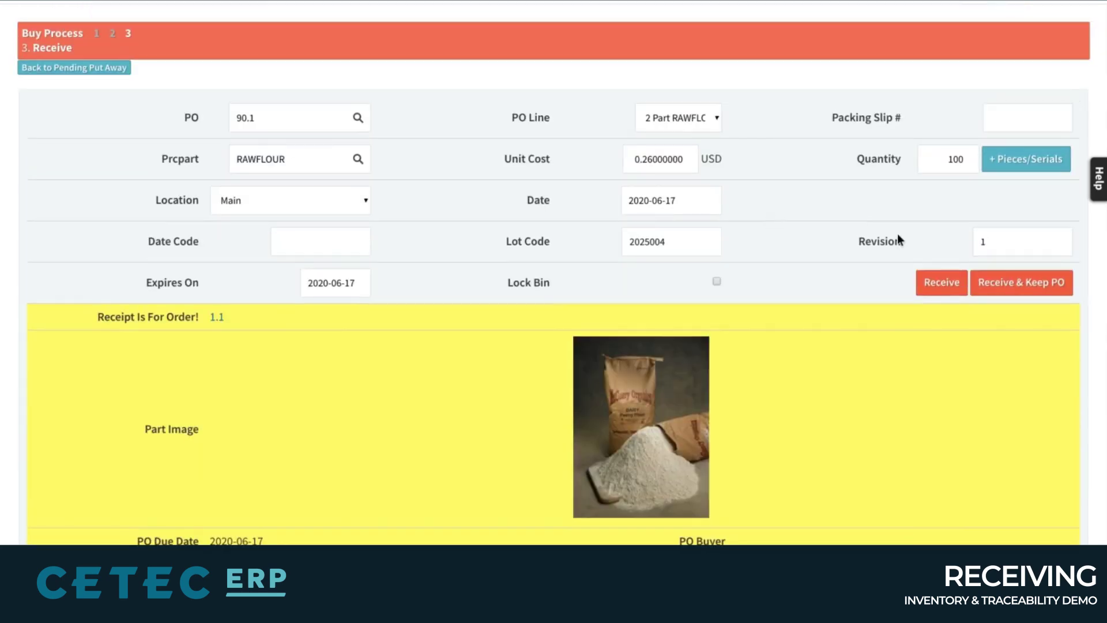
- Receive the 100 RAWFLOUR without an inspected quantity, creating PO line receipt 139
left_click(935, 292)
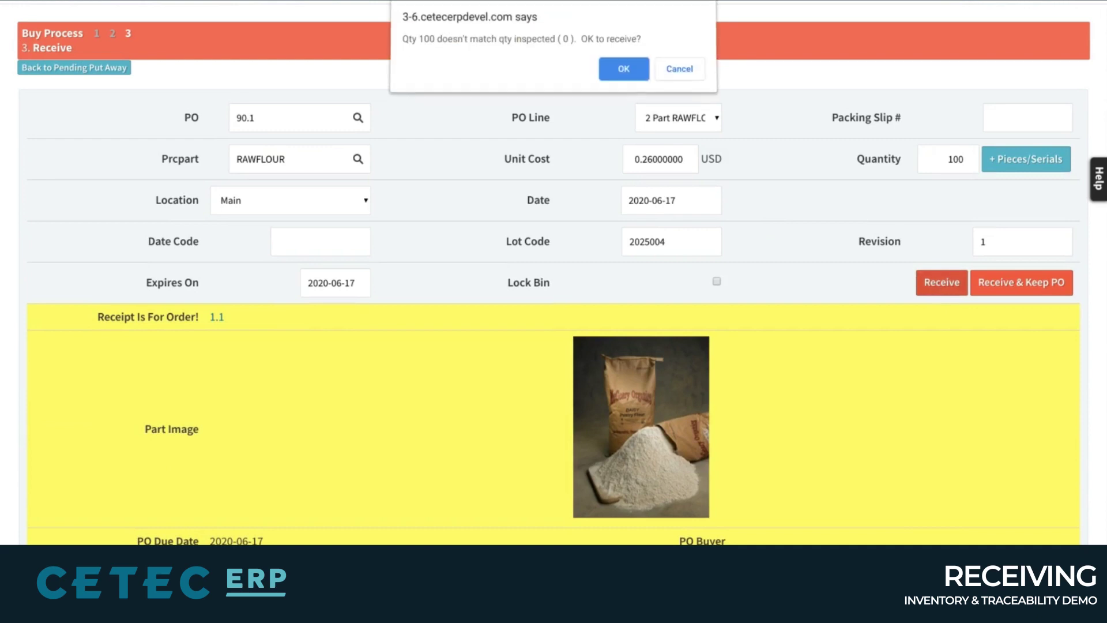
key("Return")
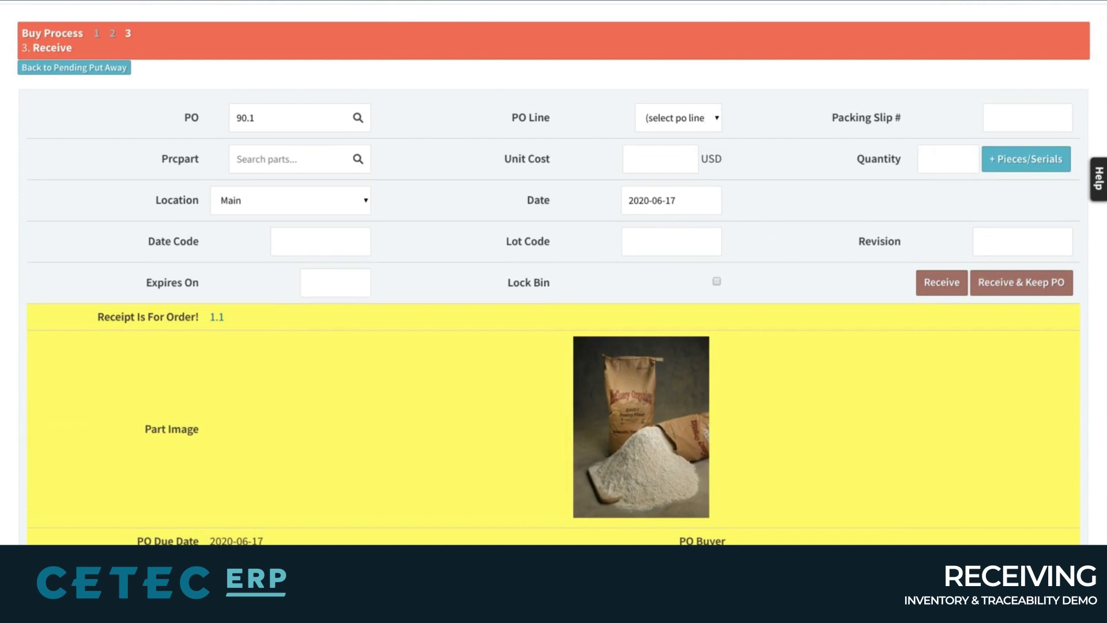
scroll(784, 361, "down", 7)
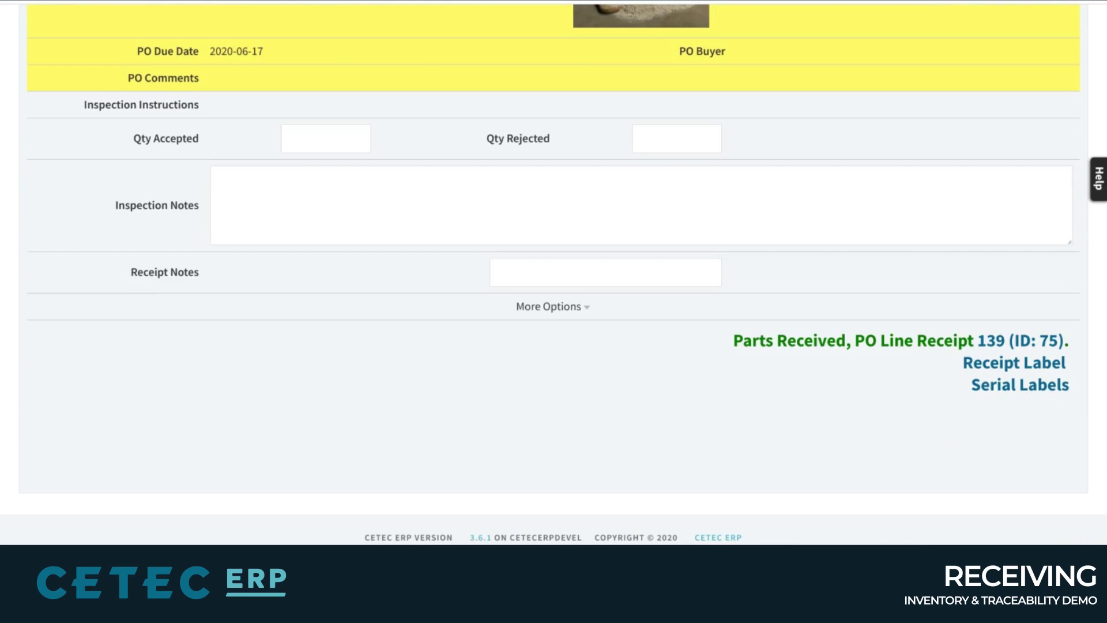
- Preview receipt 139's label without printing and review its Documents before Work Order 94.2's pick list
left_click(1004, 364)
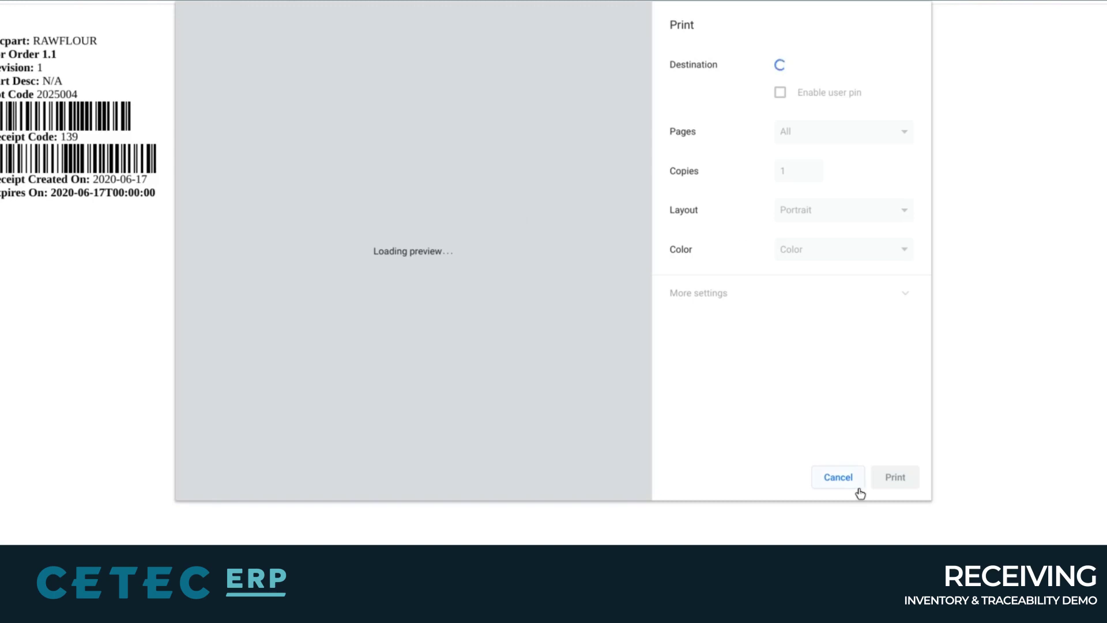
left_click(841, 479)
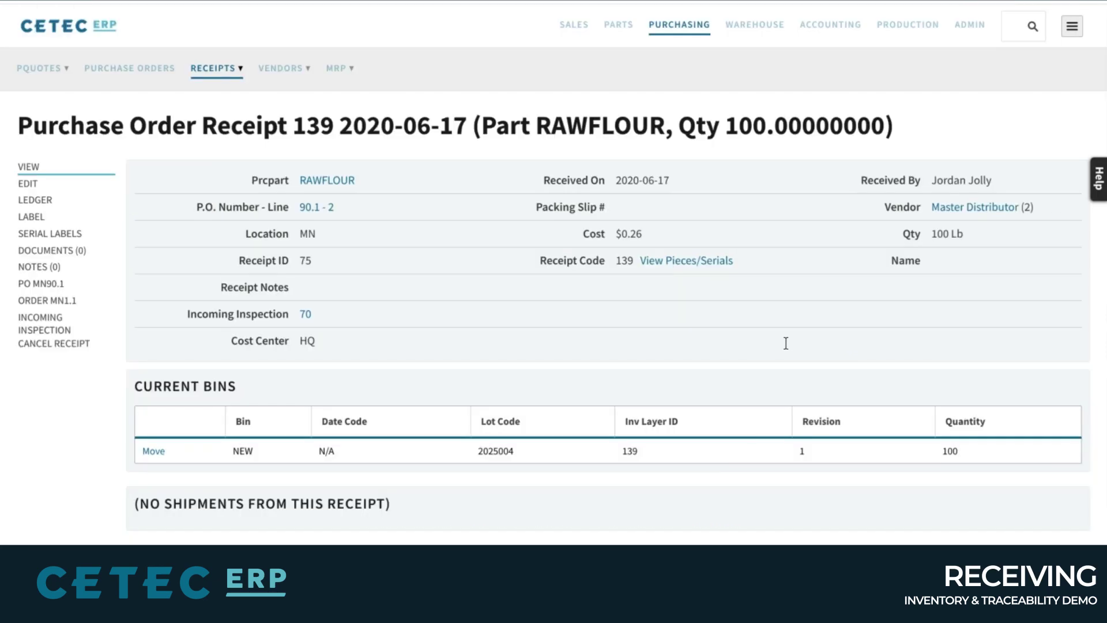
left_click(75, 254)
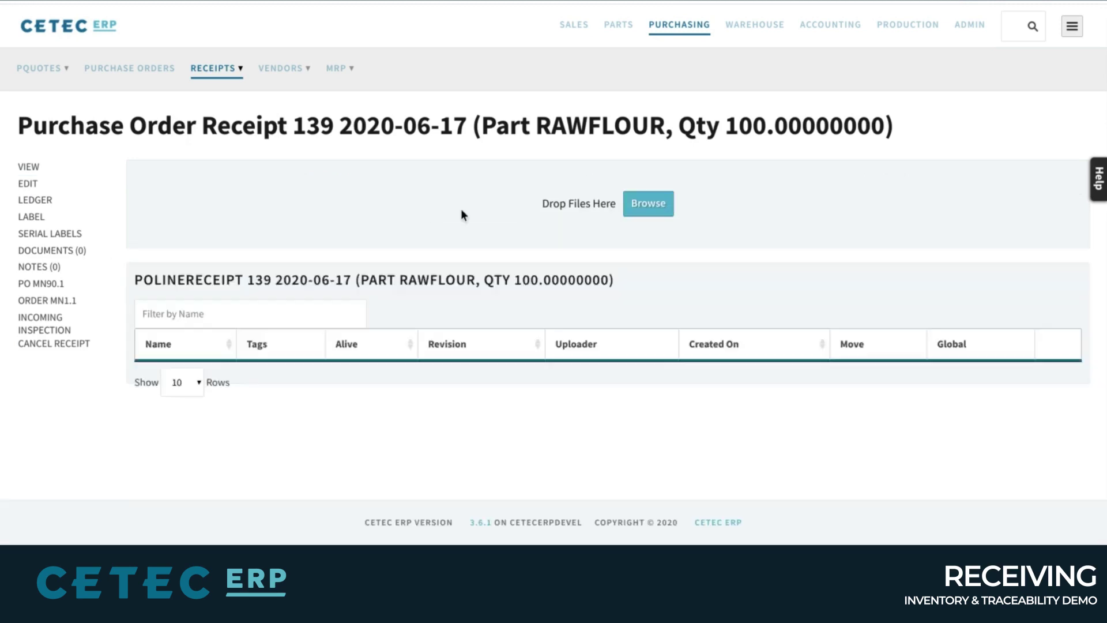
left_click(28, 167)
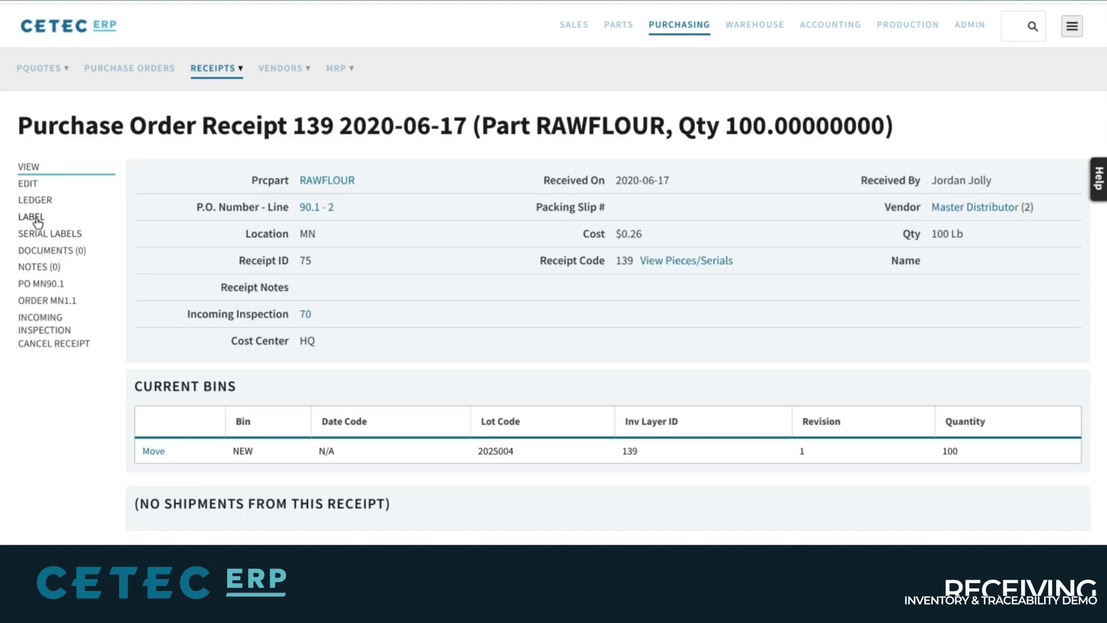
scroll(494, 257, "down", 2)
scroll(495, 258, "up", 2)
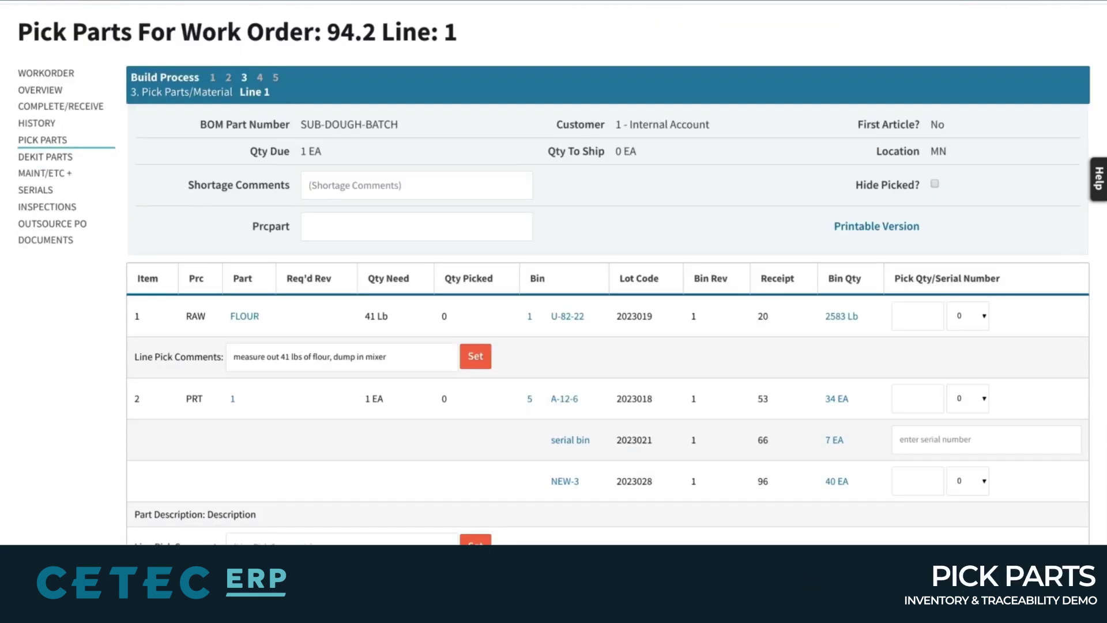
- Reload the pick list and check the new flour lot 2025004 in bin NEW
key("F5")
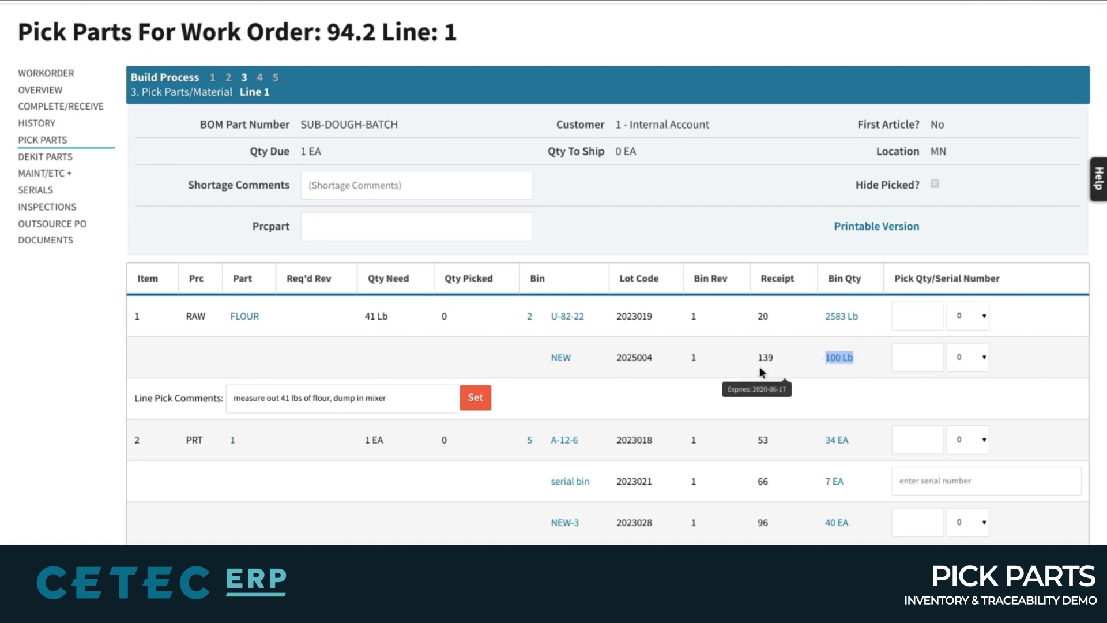
double_click(633, 357)
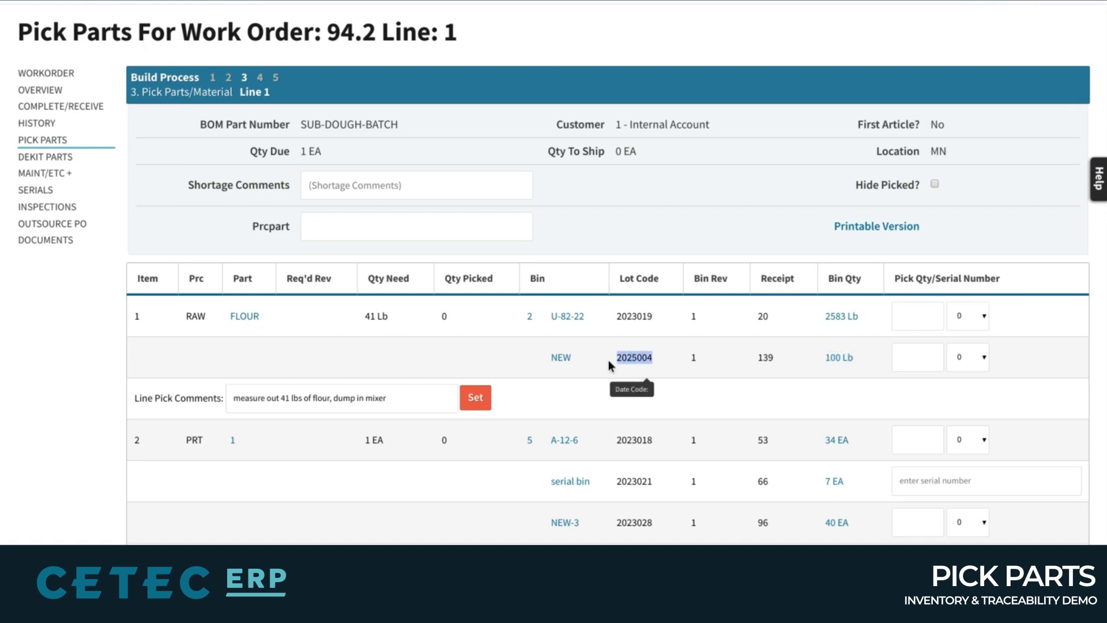
left_click_drag(590, 362, 545, 361)
left_click(748, 353)
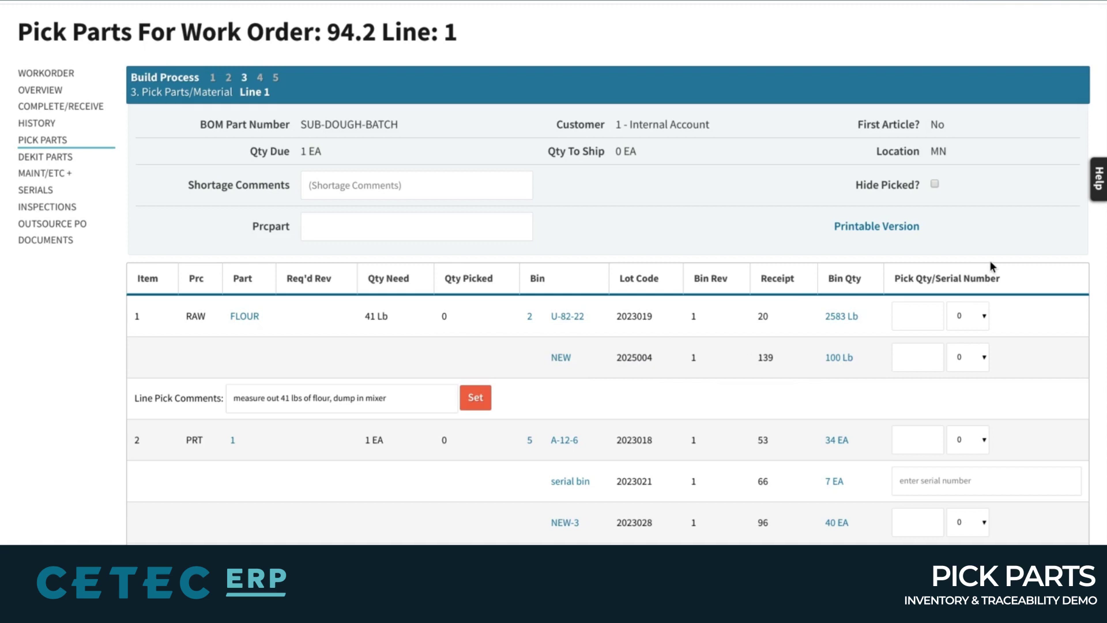
scroll(990, 262, "down", 1)
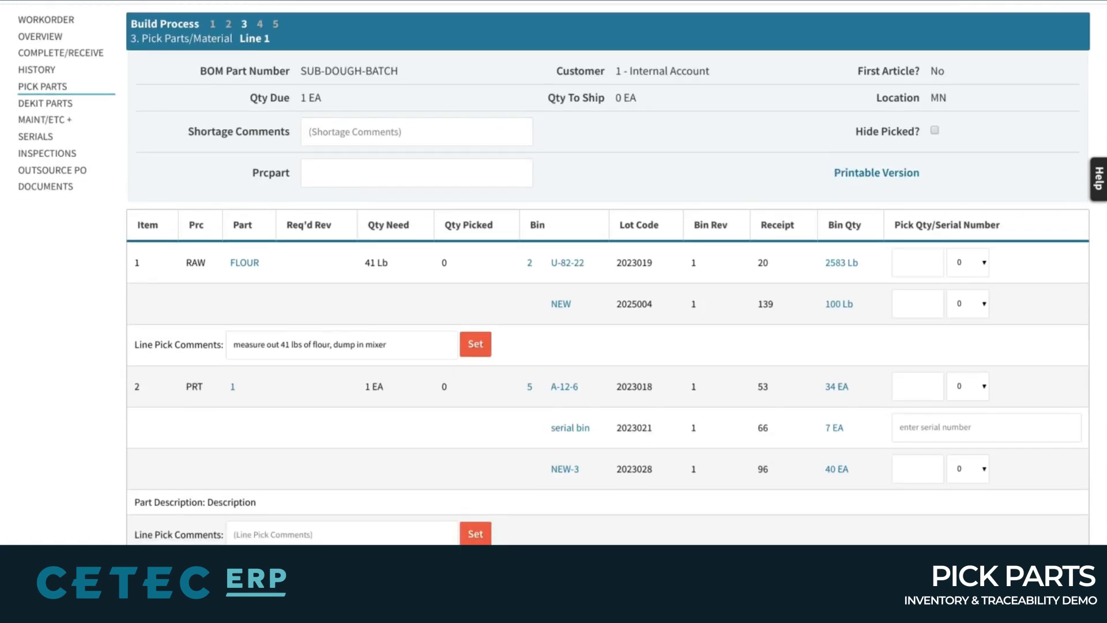
- Pick serial number 12345 for part 1 from the serial bin
mouse_move(945, 434)
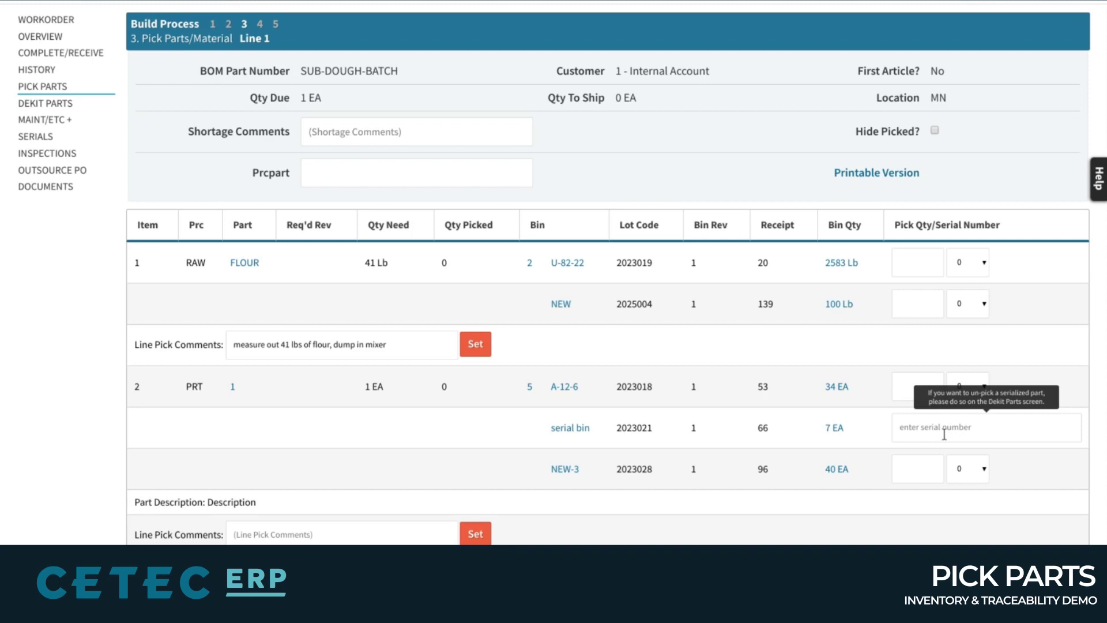
left_click(945, 434)
type("123455")
key("BackSpace")
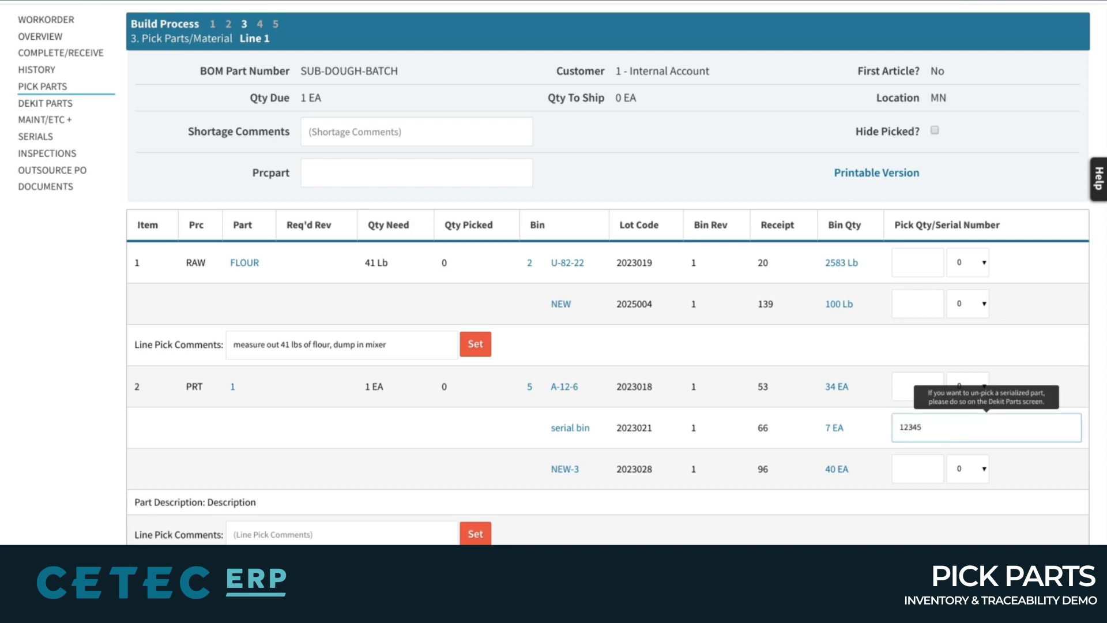
key("Return")
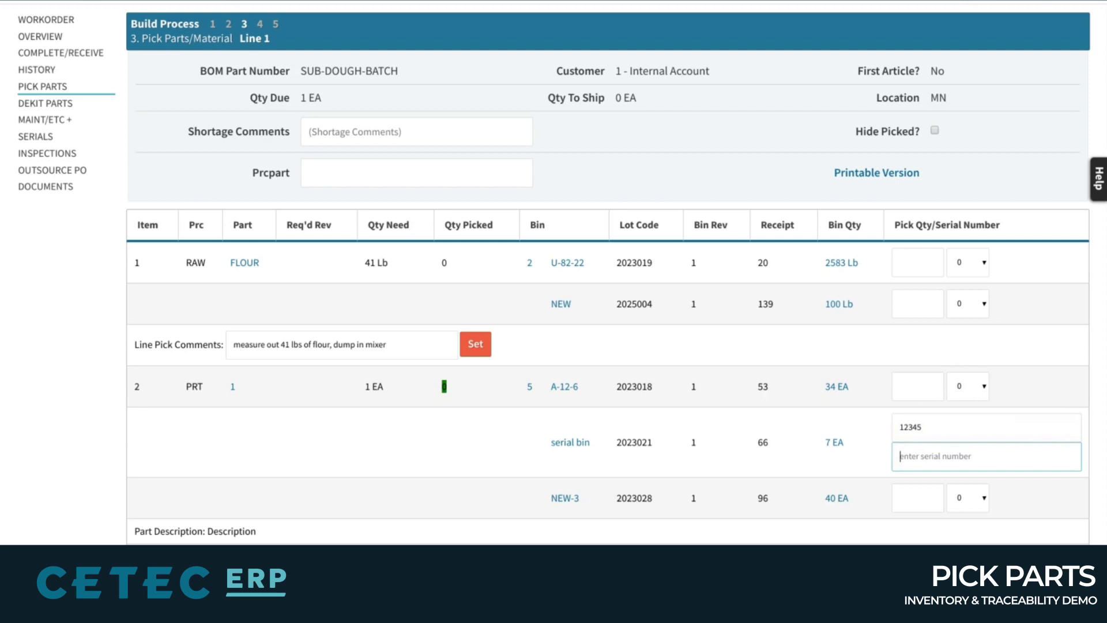
- Pick 41 Lb of flour from lot 2025004 in bin NEW for the SUB-DOUGH-BATCH build
left_click(971, 303)
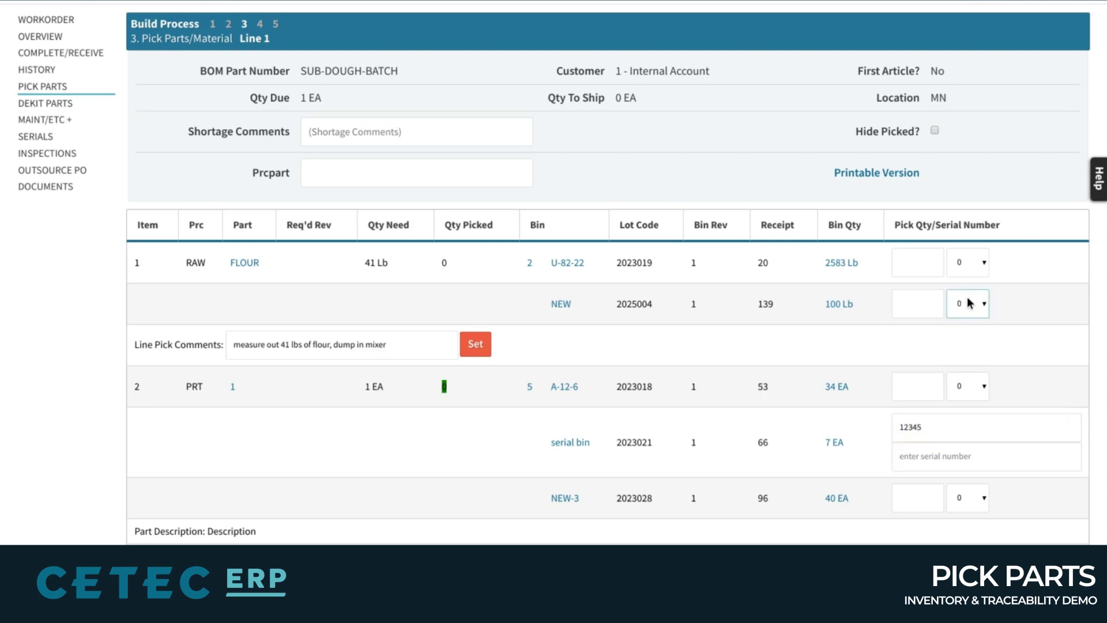
left_click(969, 284)
double_click(635, 306)
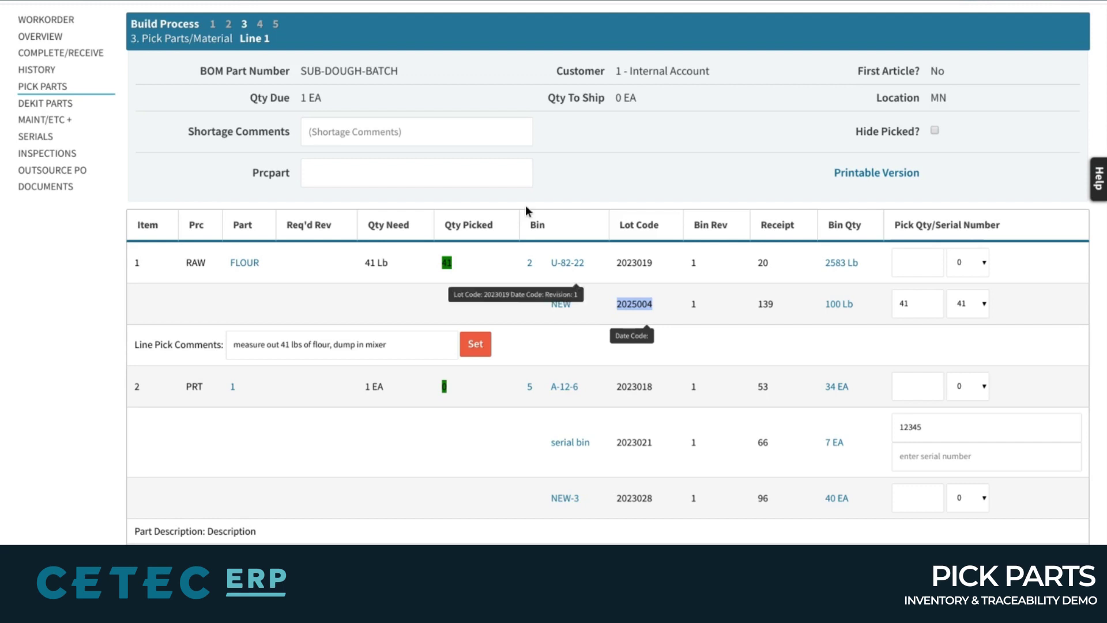
triple_click(336, 72)
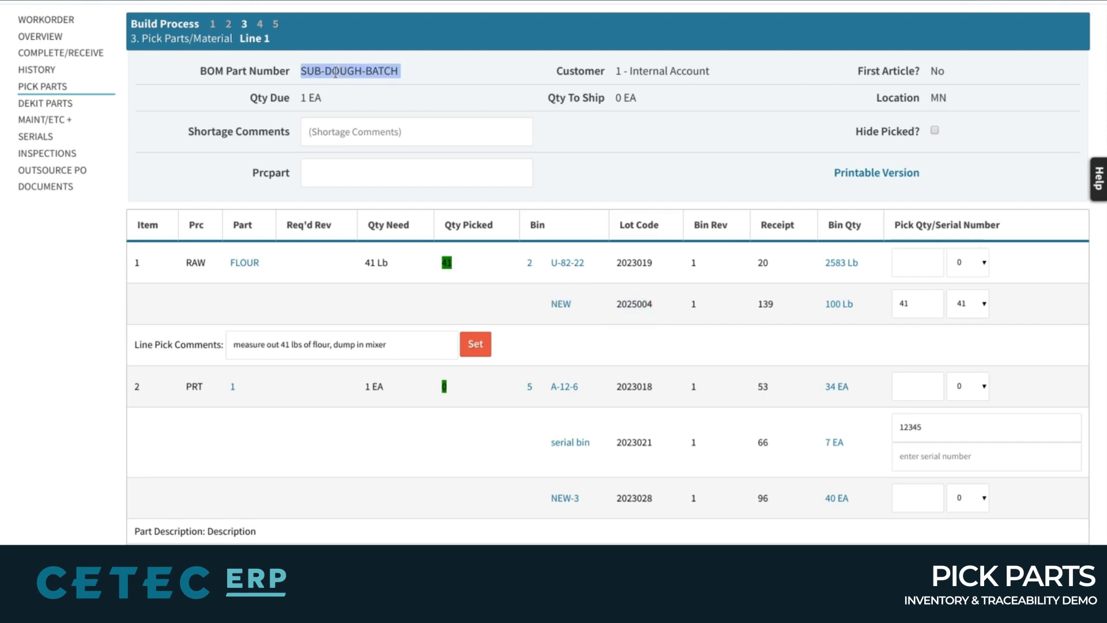
scroll(336, 72, "up", 2)
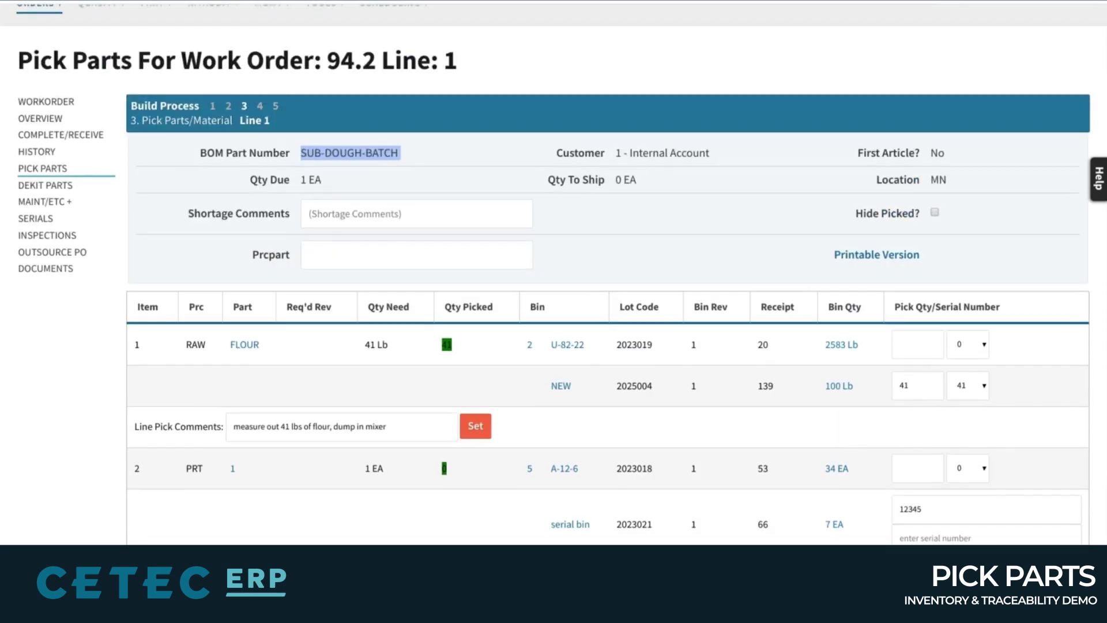
scroll(437, 121, "down", 5)
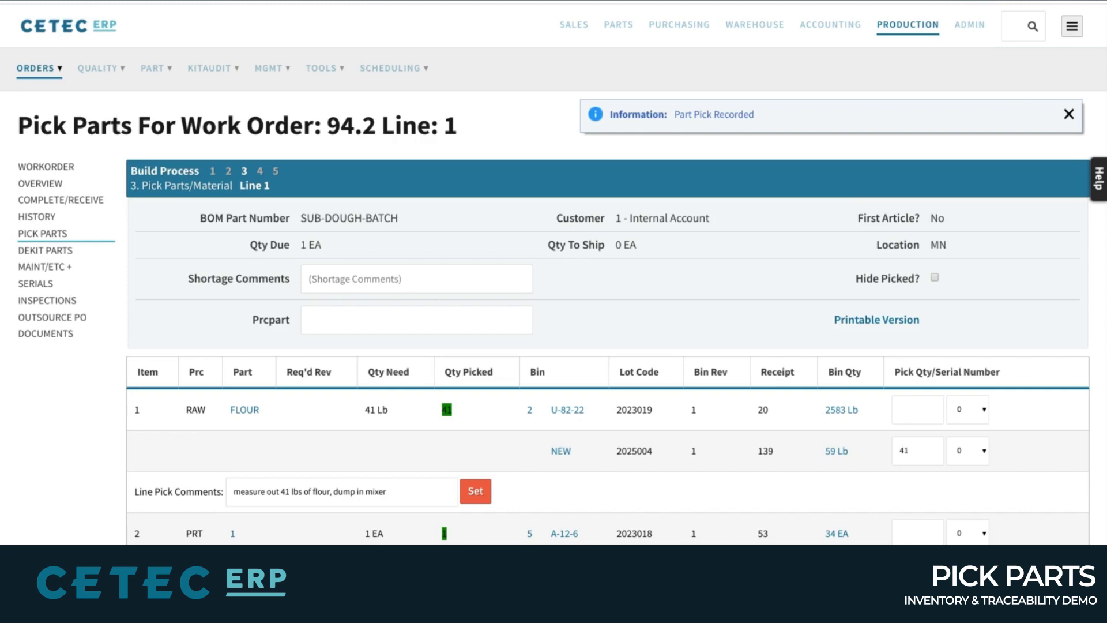
- Review the recorded 41 Lb flour pick and 1 EA due, then go to work order 94.2's main page
scroll(715, 415, "down", 1)
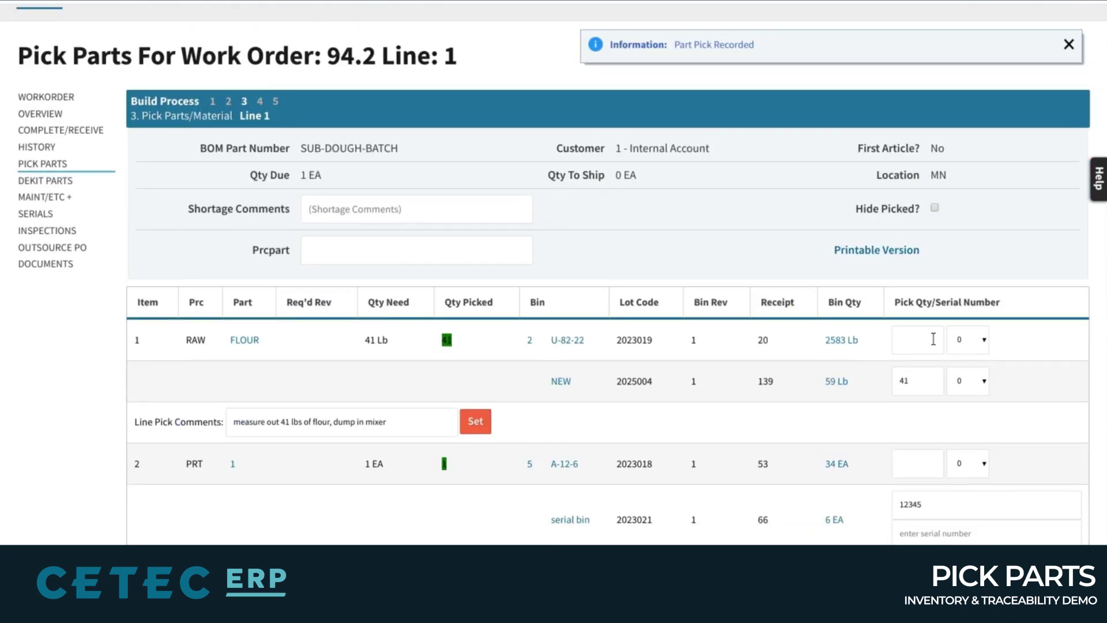
left_click(1037, 267)
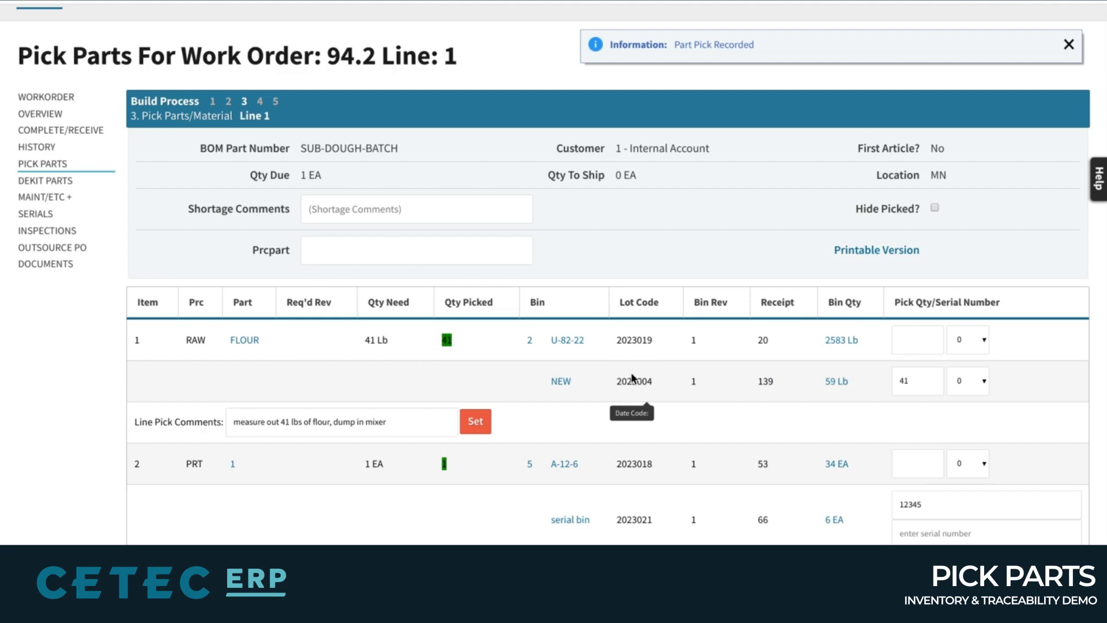
scroll(435, 241, "up", 1)
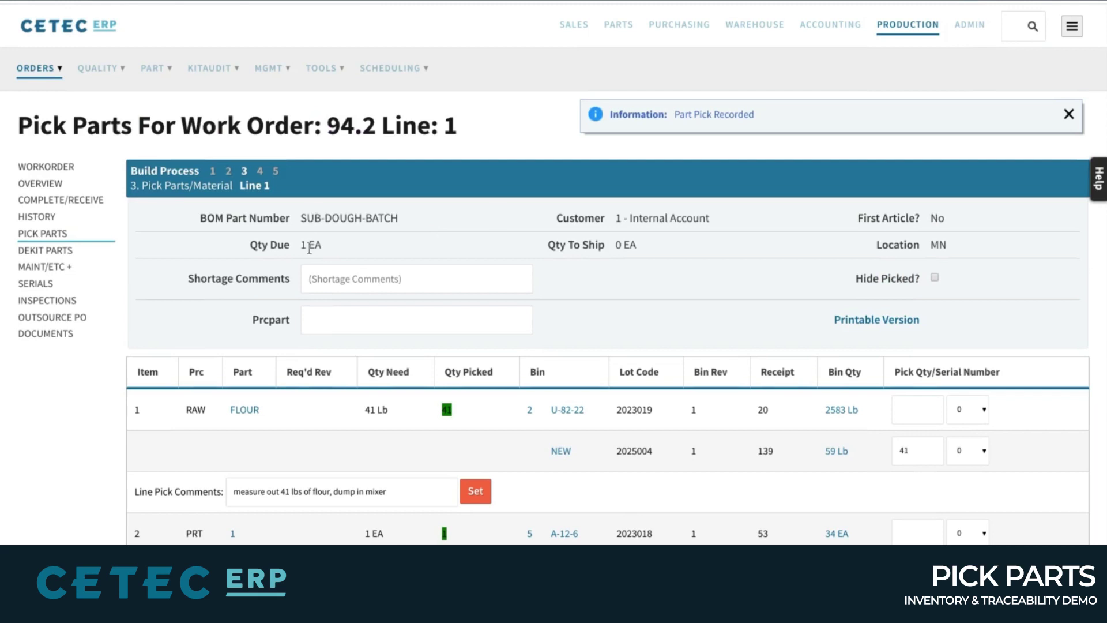
left_click_drag(301, 246, 323, 245)
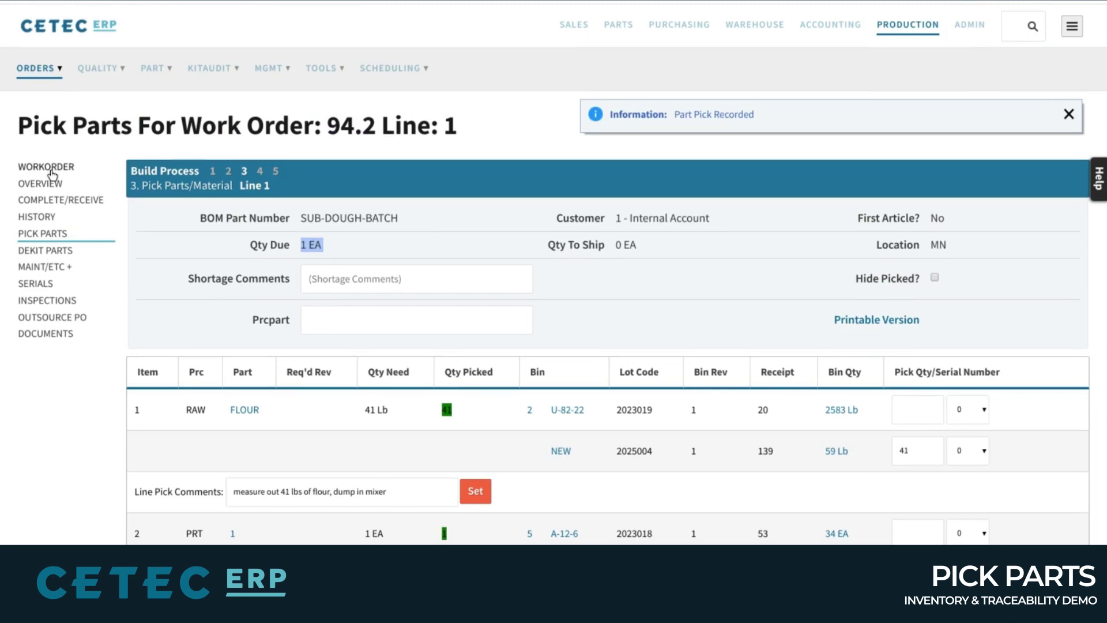
left_click(51, 170)
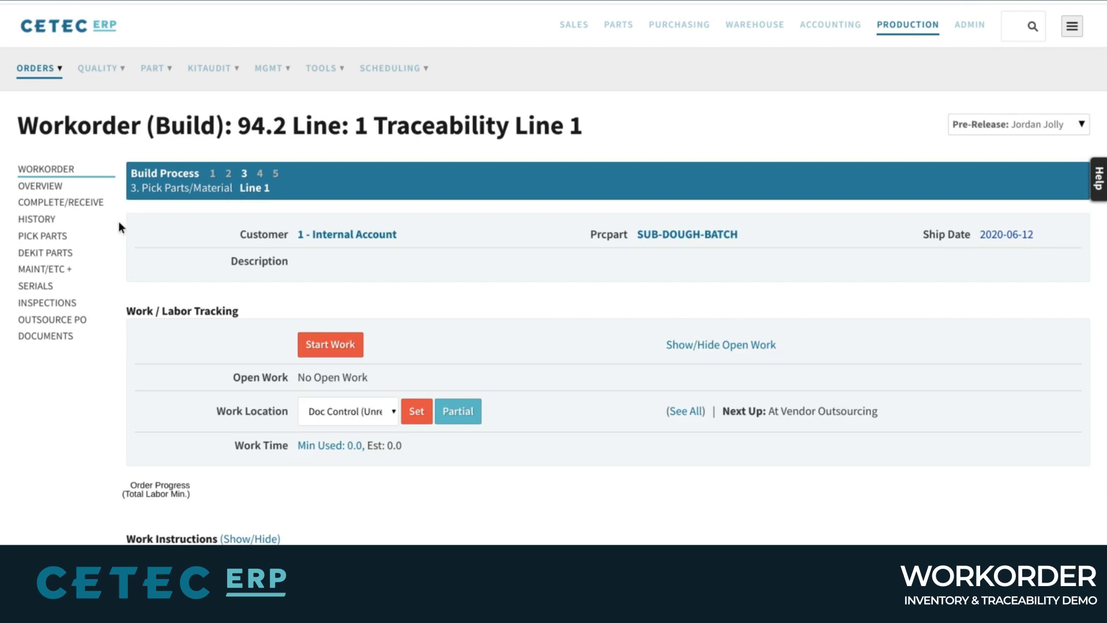
- Open work order 94.2's Serials page showing order lot code DOUGH-123001
left_click_drag(104, 206, 15, 213)
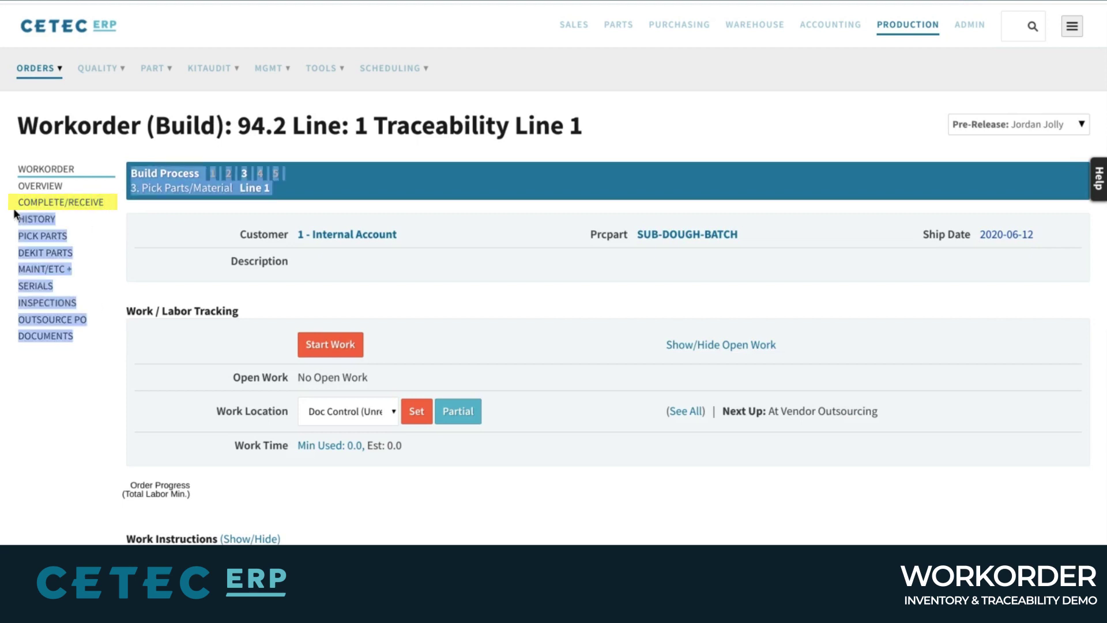
left_click(122, 200)
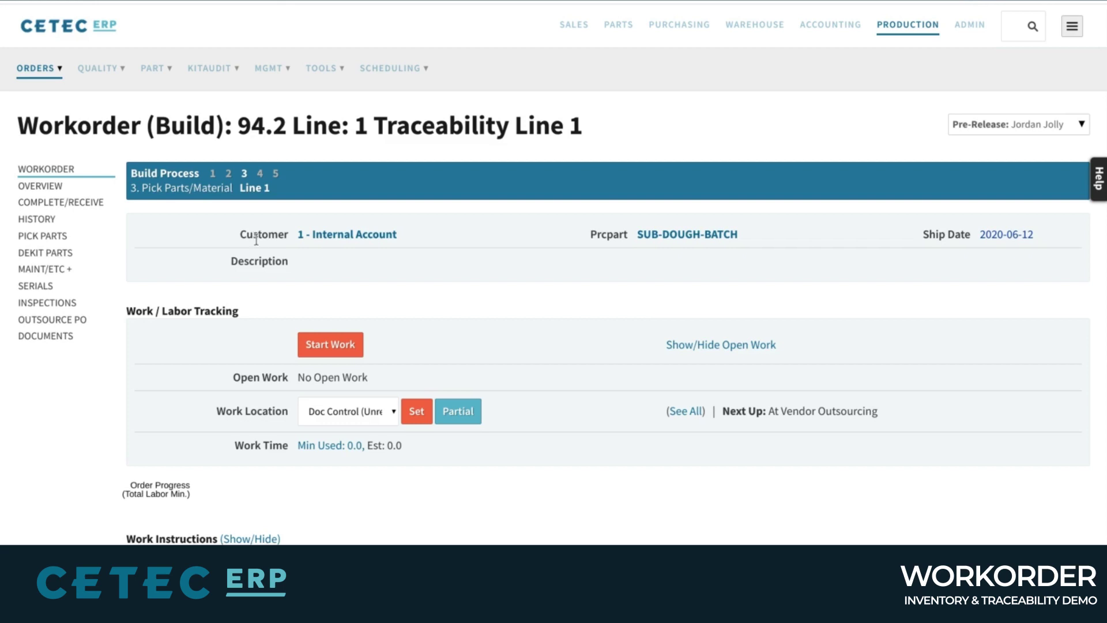
left_click(41, 290)
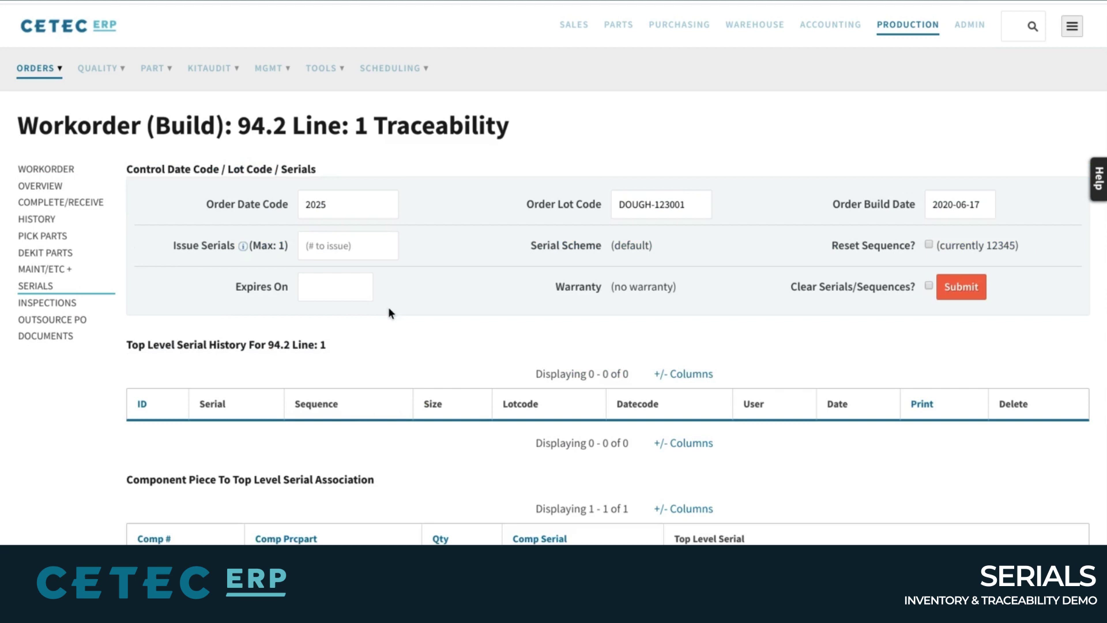
triple_click(568, 213)
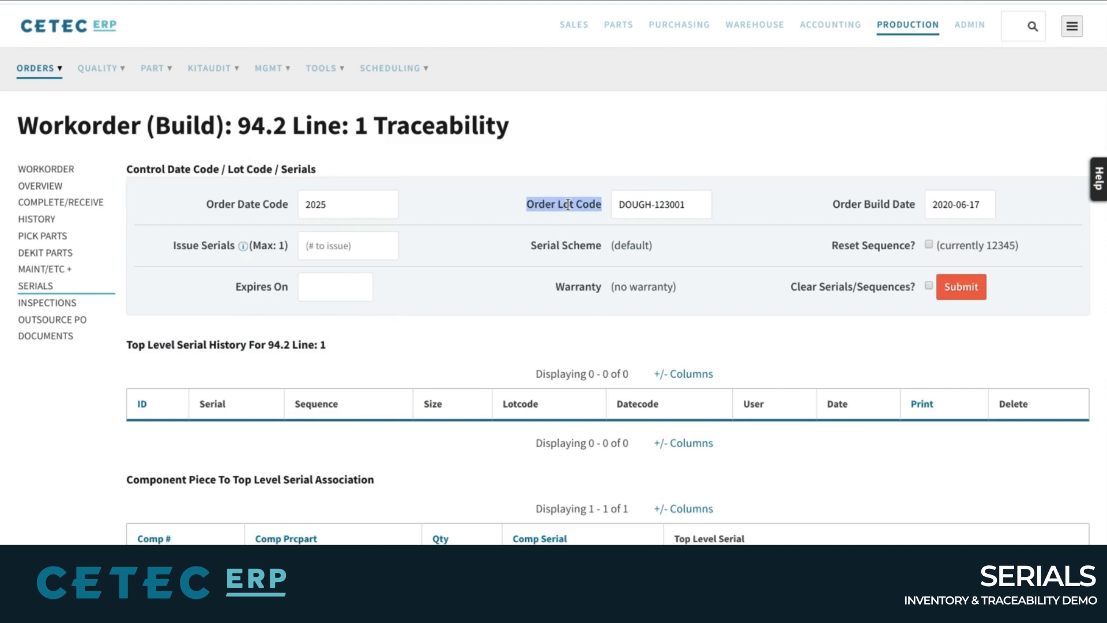